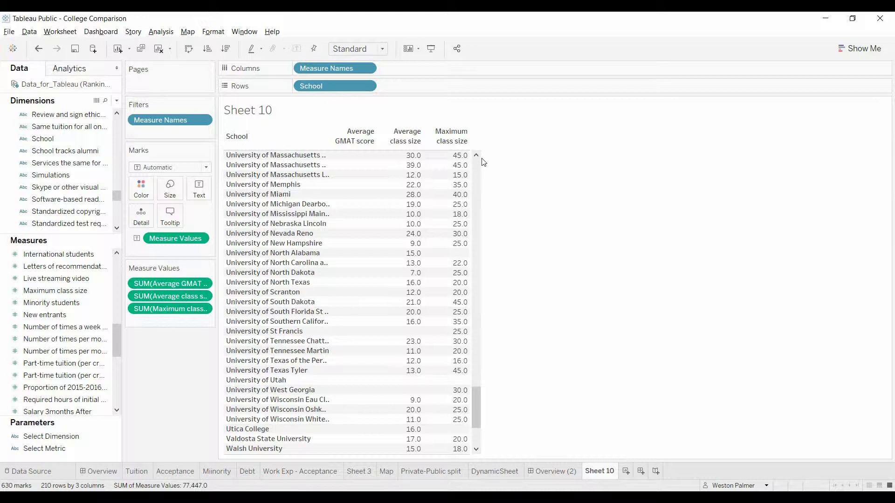
Step: Add a range filter on Average GMAT score and raise its minimum to 561, leaving 122 schools
{"action": "left_click", "coordinate": [204, 284]}
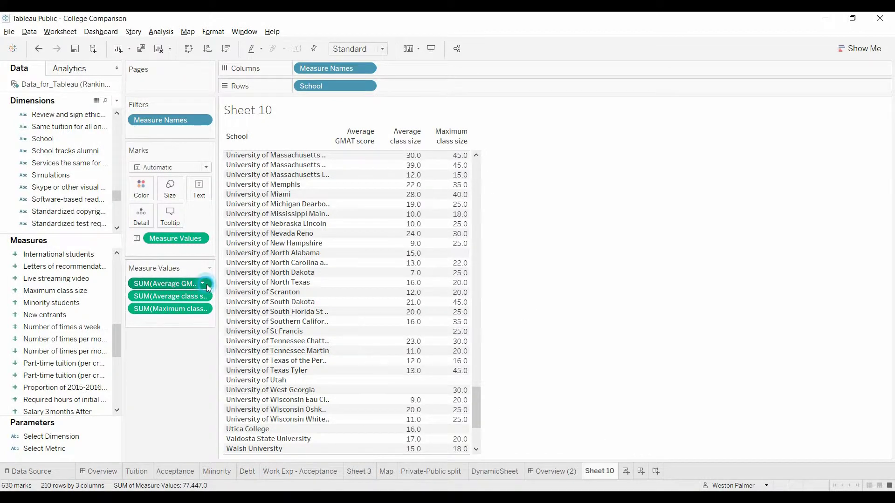
{"action": "left_click", "coordinate": [186, 312]}
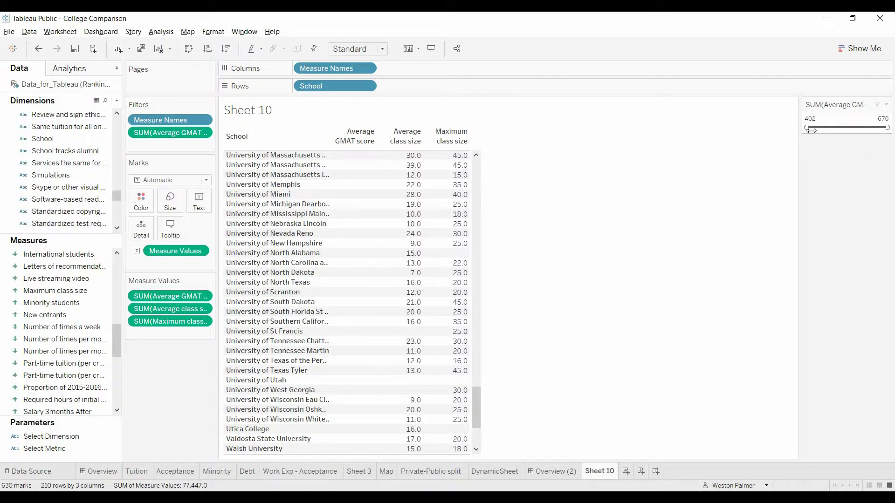
{"action": "left_click_drag", "start_coordinate": [812, 128], "coordinate": [860, 128]}
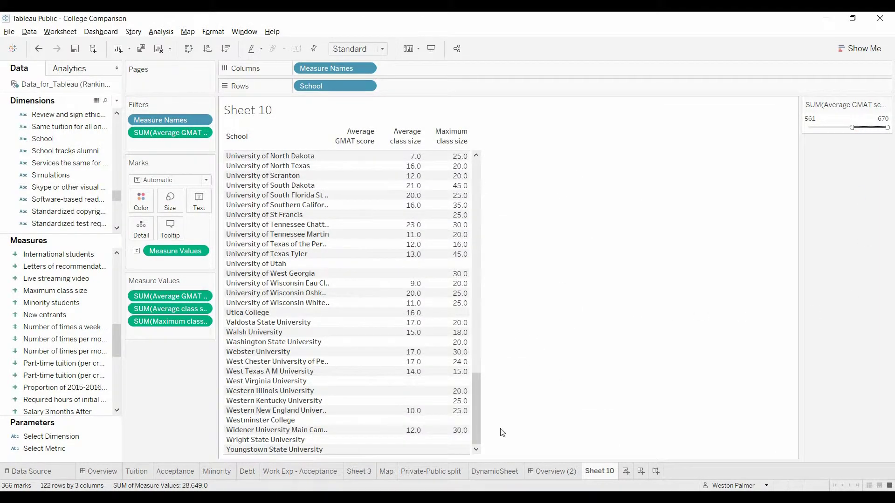
{"action": "left_click_drag", "start_coordinate": [478, 417], "coordinate": [498, 454]}
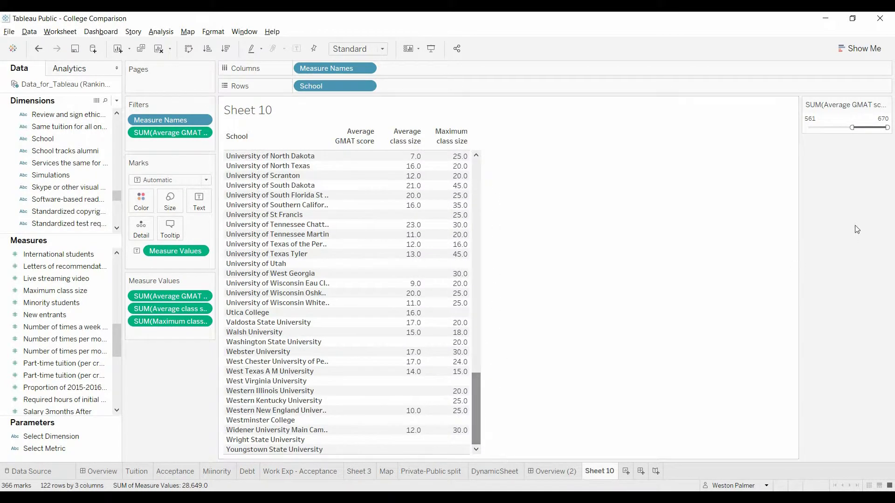
Step: Rewrite the GMAT pill as zn(SUM(Average GMAT score)) so schools without a value show 0.0
{"action": "left_click", "coordinate": [203, 296]}
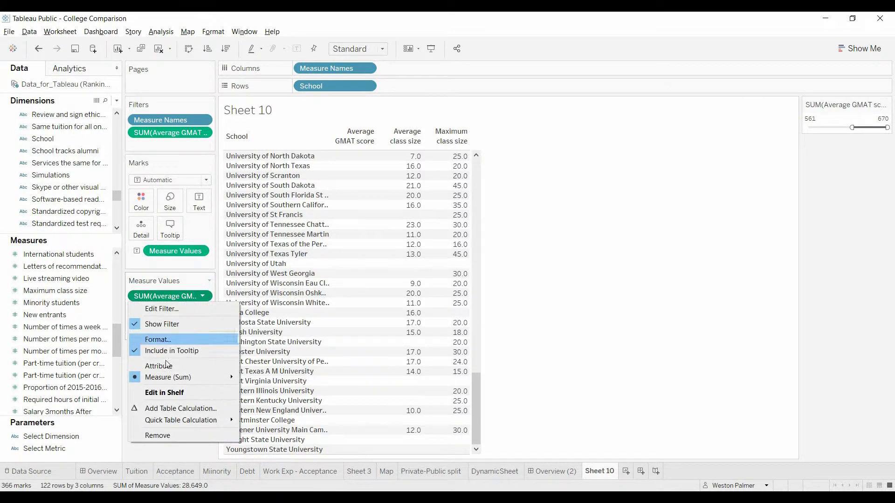
{"action": "left_click", "coordinate": [181, 391]}
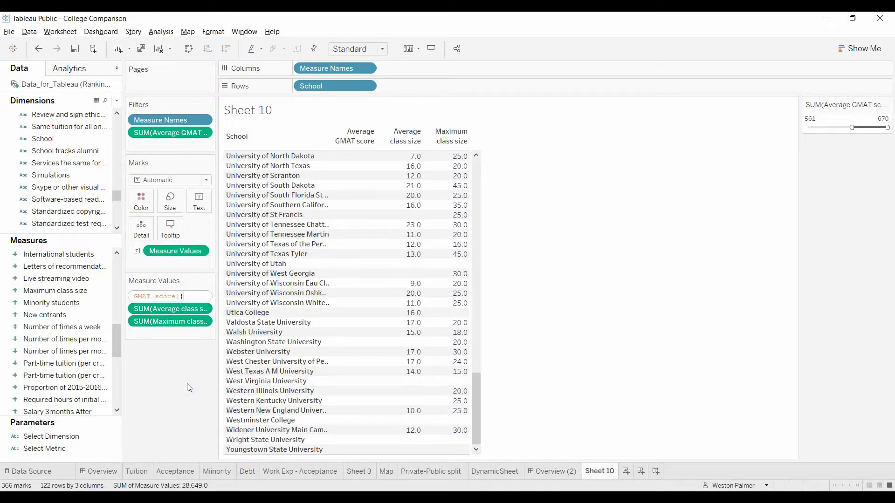
{"action": "key", "text": "Home"}
{"action": "type", "text": "zn"}
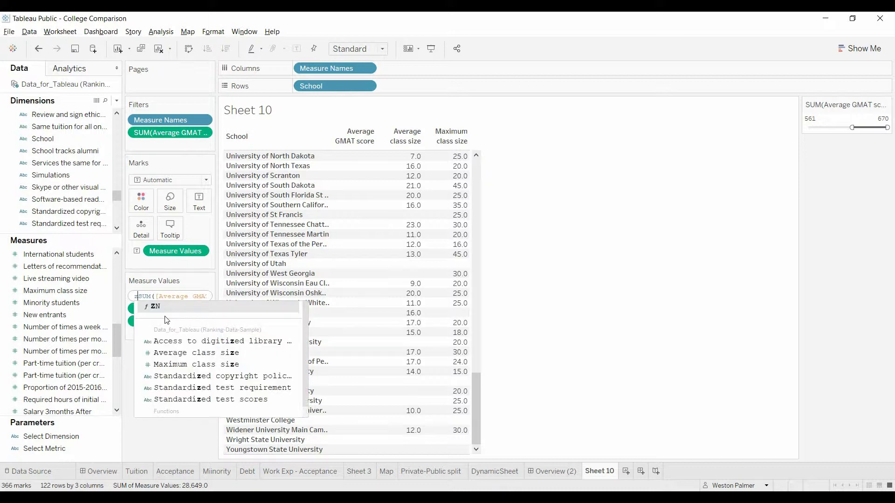
{"action": "type", "text": "("}
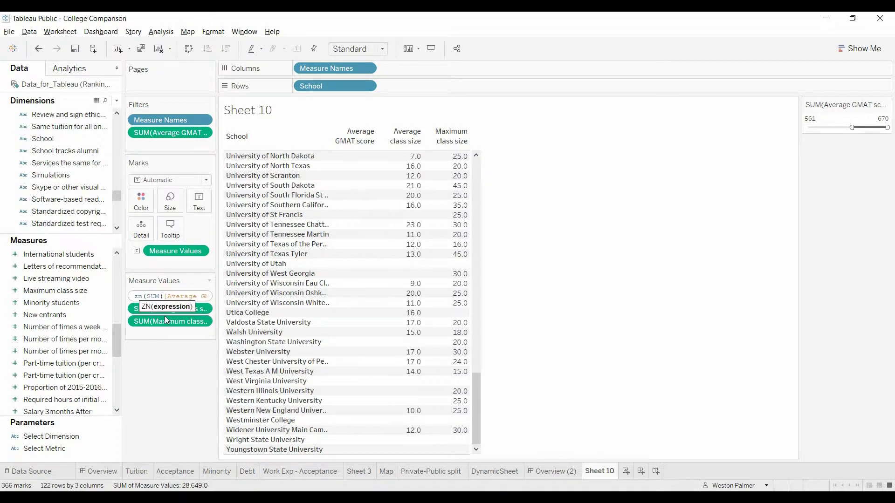
{"action": "key", "text": "End"}
{"action": "type", "text": "))"}
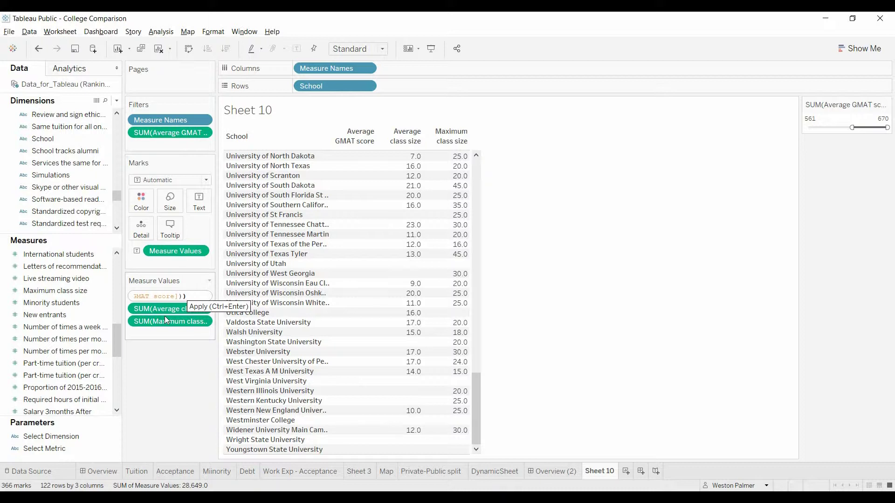
{"action": "key", "text": "Return"}
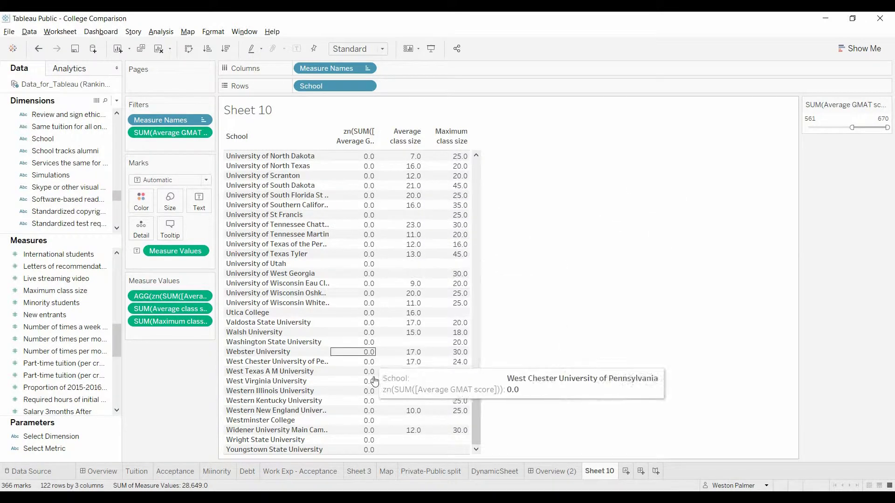
{"action": "left_click", "coordinate": [852, 127]}
Step: Try the old GMAT filter at minimums 414 and 510, then remove it from the Filters shelf
{"action": "left_click_drag", "start_coordinate": [852, 127], "coordinate": [809, 128]}
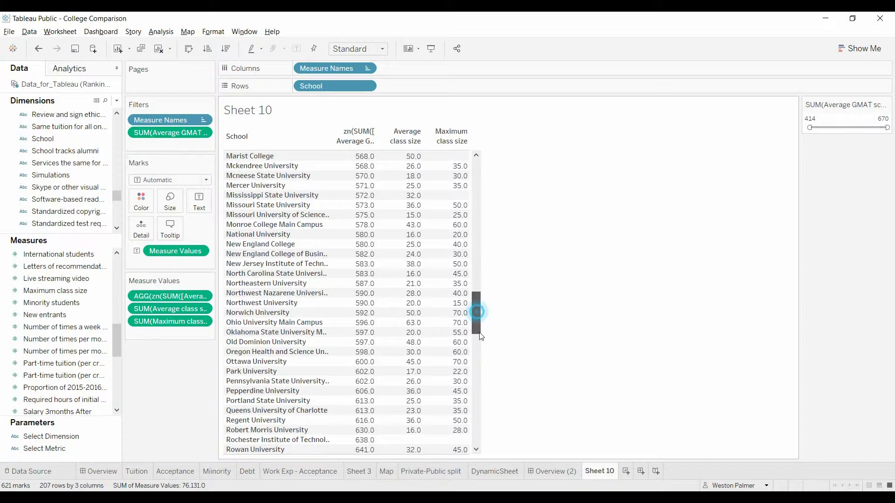
{"action": "left_click_drag", "start_coordinate": [475, 320], "coordinate": [492, 438]}
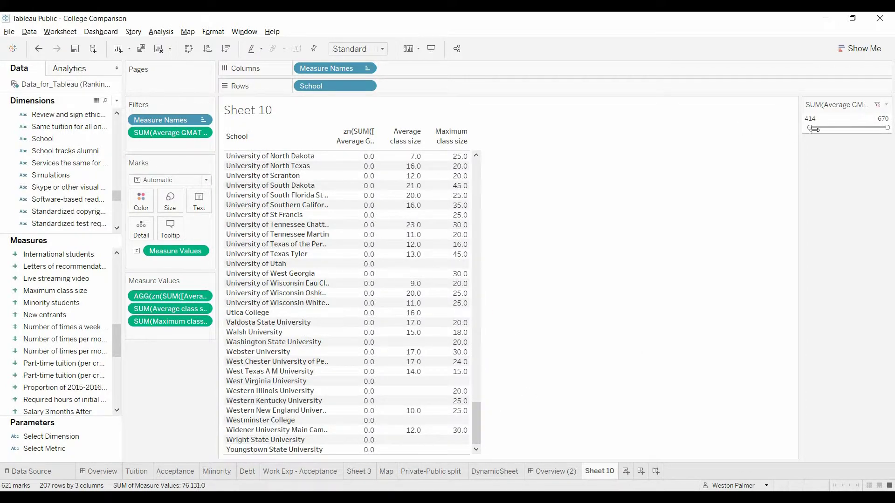
{"action": "left_click_drag", "start_coordinate": [809, 128], "coordinate": [838, 128]}
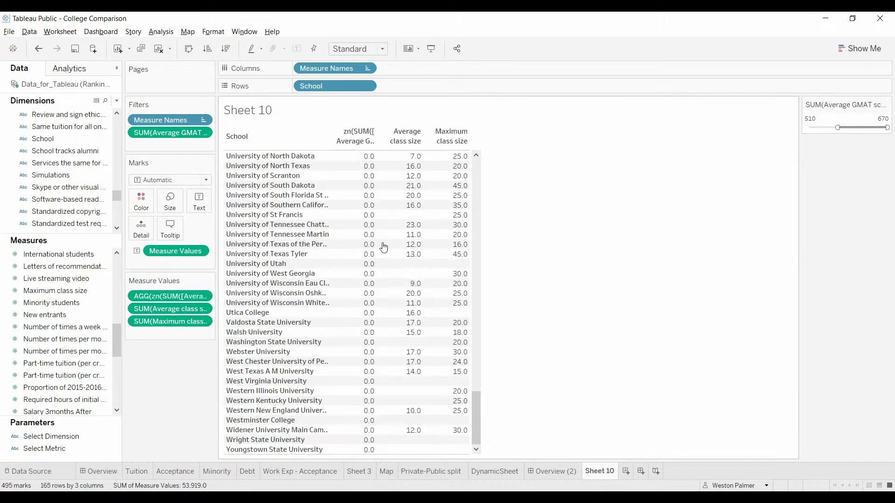
{"action": "left_click", "coordinate": [171, 133]}
{"action": "left_click_drag", "start_coordinate": [172, 136], "coordinate": [167, 421]}
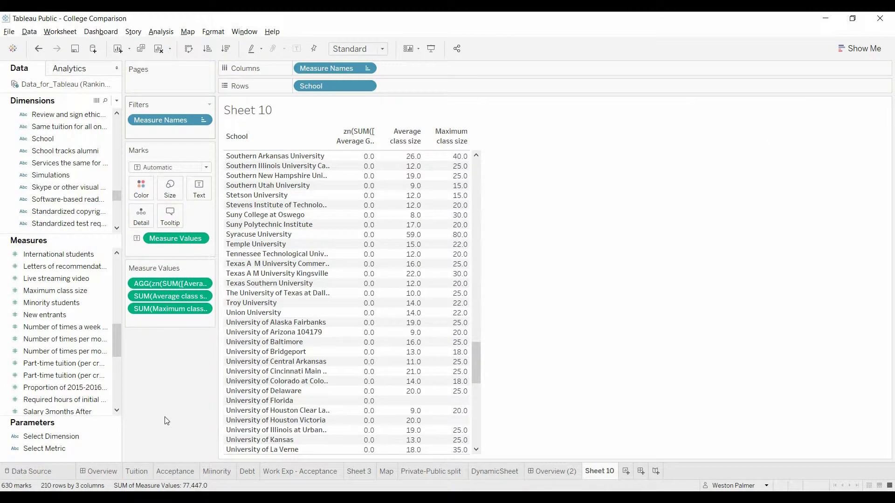
{"action": "left_click", "coordinate": [167, 421]}
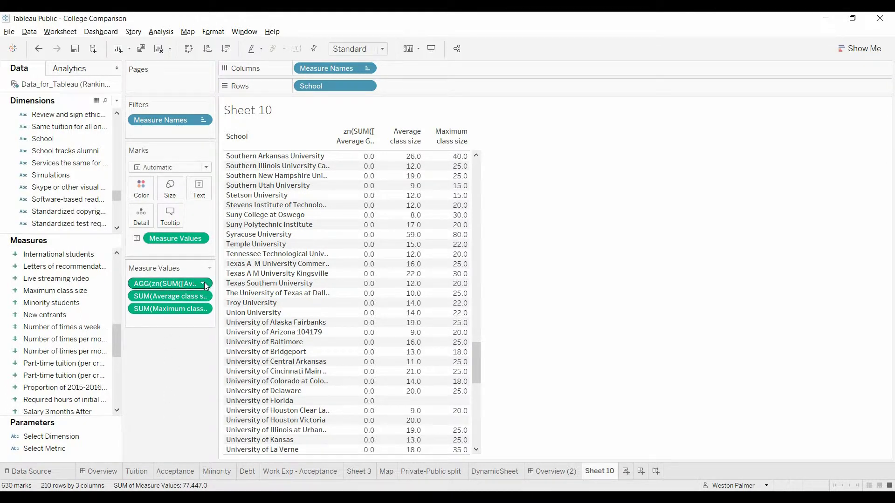
Step: Add a range filter on the ZN-wrapped GMAT measure and test its slider, ending at 0–670
{"action": "left_click", "coordinate": [203, 284]}
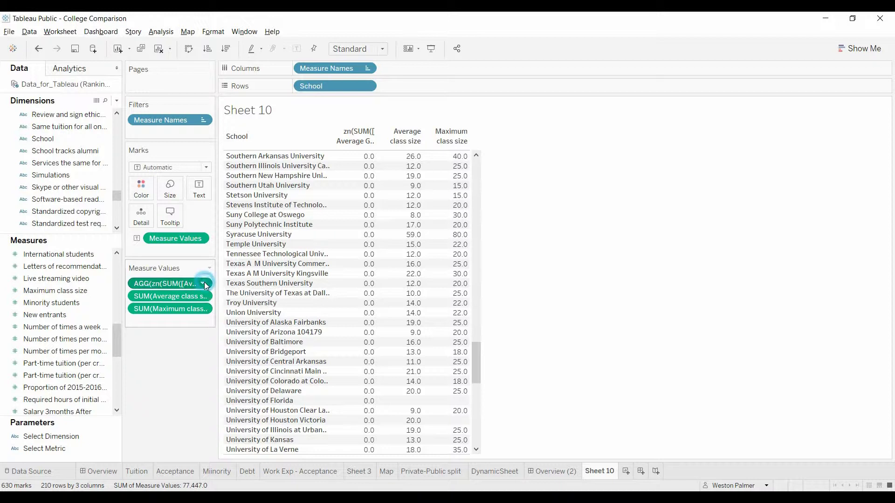
{"action": "left_click", "coordinate": [183, 312]}
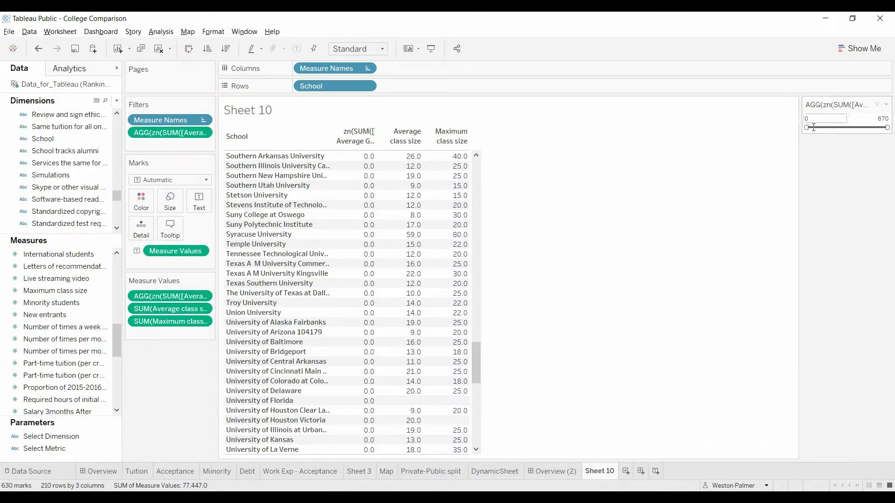
{"action": "left_click_drag", "start_coordinate": [807, 127], "coordinate": [834, 128]}
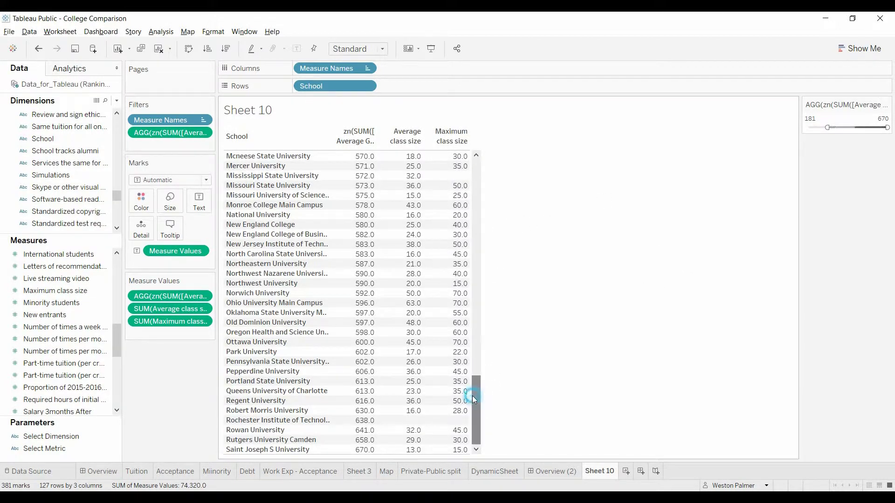
{"action": "left_click_drag", "start_coordinate": [473, 396], "coordinate": [473, 427]}
{"action": "left_click_drag", "start_coordinate": [834, 129], "coordinate": [795, 127]}
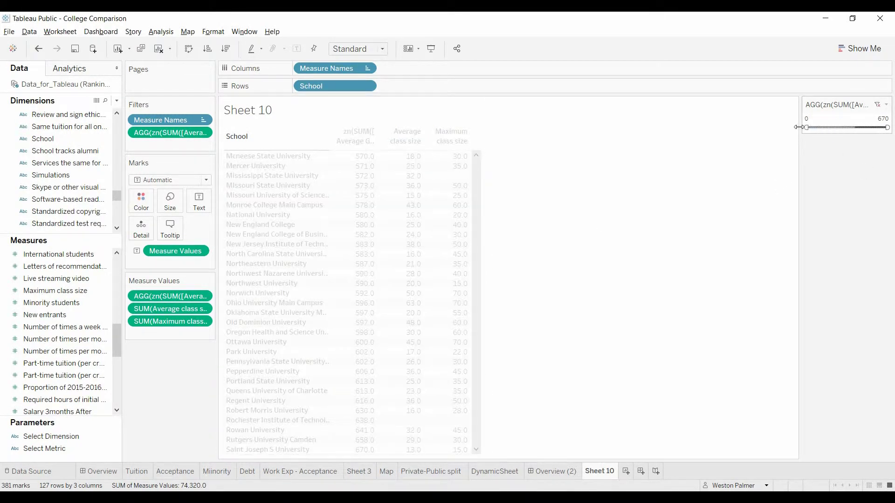
Step: Rewrite Average class size as zn(SUM(Average class size)) and add a 0–81 range filter for it
{"action": "left_click", "coordinate": [204, 310]}
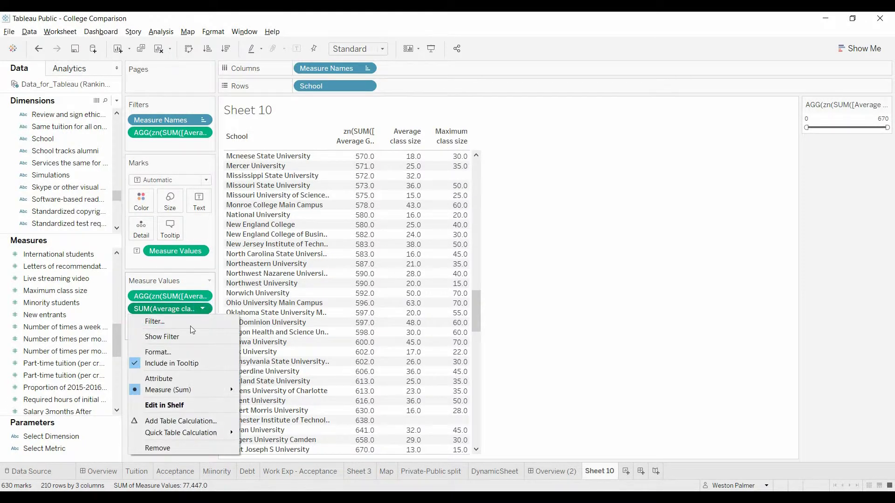
{"action": "left_click", "coordinate": [164, 405]}
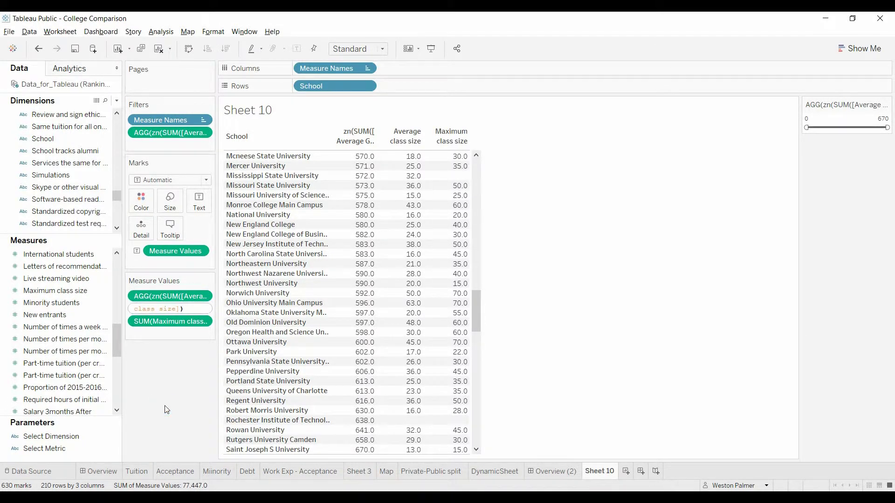
{"action": "key", "text": "Home"}
{"action": "type", "text": "zn("}
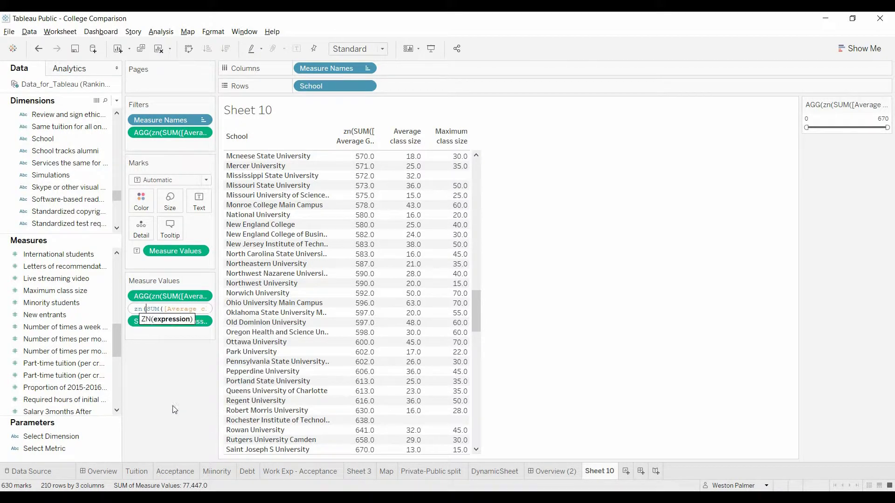
{"action": "key", "text": "End"}
{"action": "type", "text": "))"}
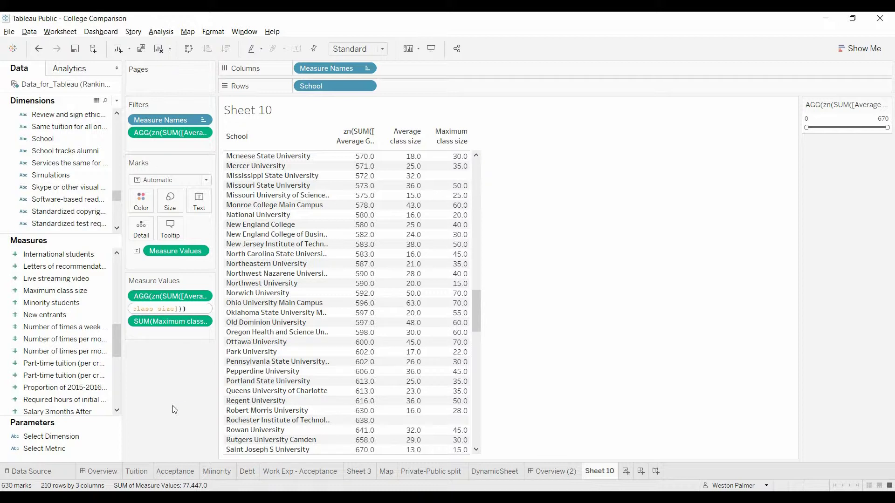
{"action": "key", "text": "Return"}
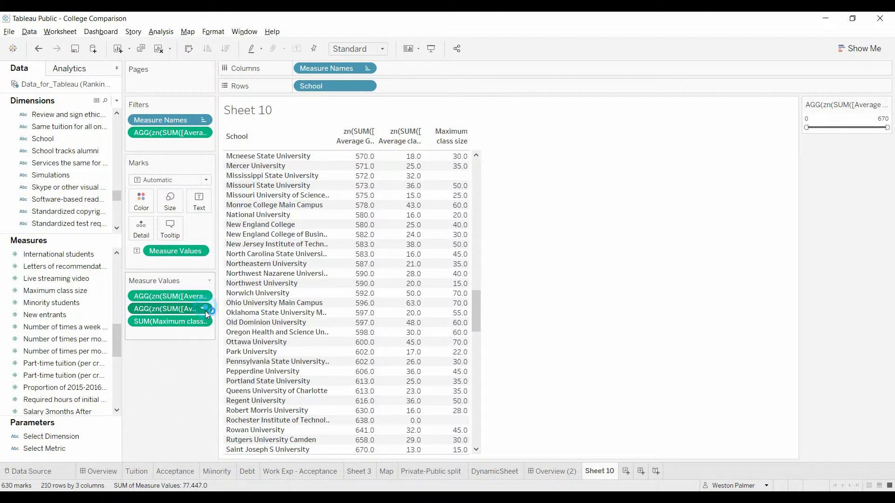
{"action": "left_click", "coordinate": [204, 310]}
{"action": "left_click", "coordinate": [188, 335]}
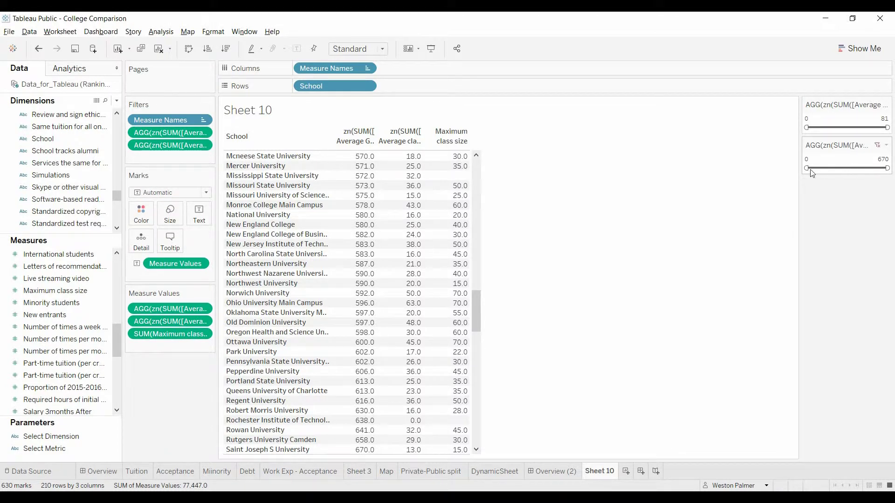
Step: Set the ZN GMAT filter's lower bound to 141, leaving 127 schools, and scroll the table to the top
{"action": "left_click_drag", "start_coordinate": [808, 169], "coordinate": [829, 171]}
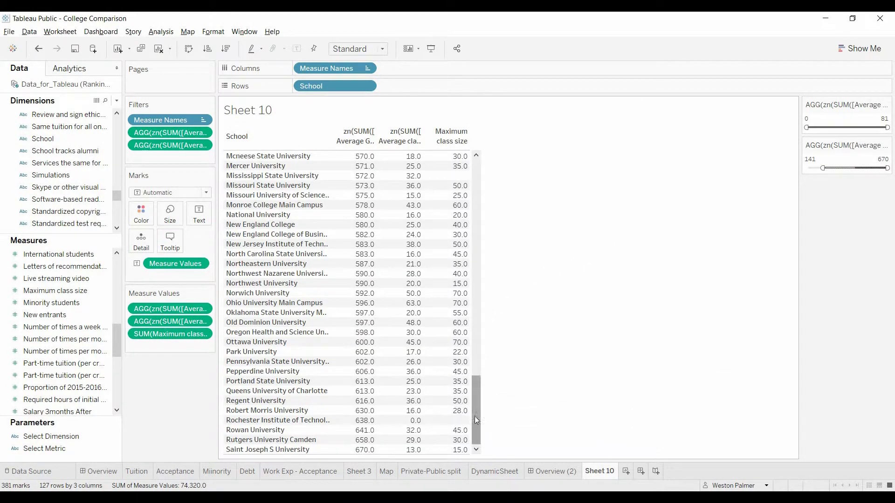
{"action": "left_click_drag", "start_coordinate": [483, 423], "coordinate": [497, 199]}
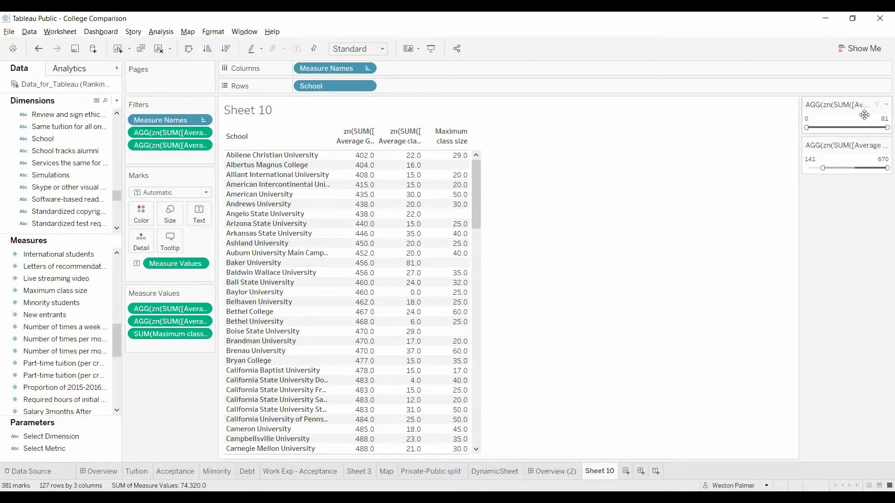
Step: Retitle the class-size filter card to 'Class size'
{"action": "left_click", "coordinate": [886, 104]}
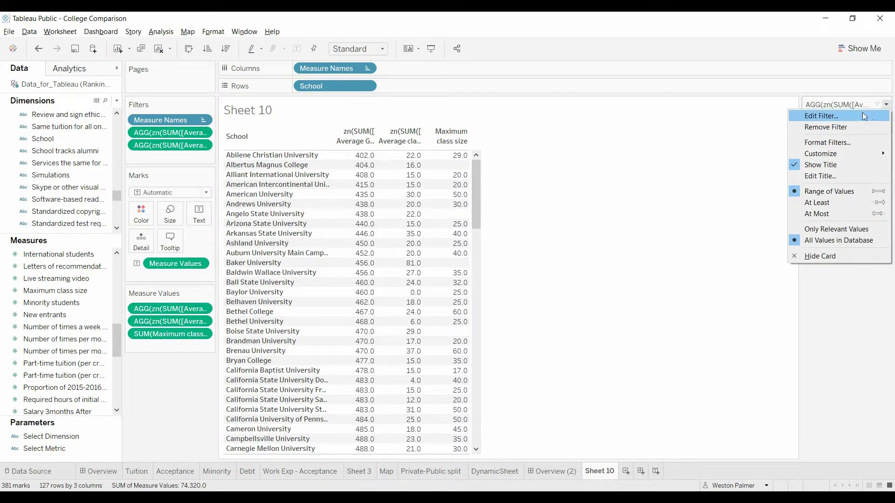
{"action": "left_click", "coordinate": [833, 176]}
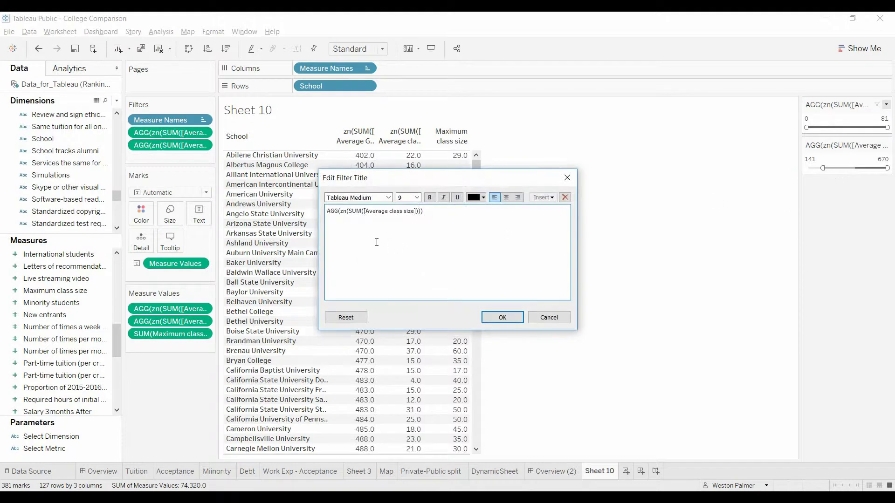
{"action": "left_click_drag", "start_coordinate": [436, 216], "coordinate": [274, 214]}
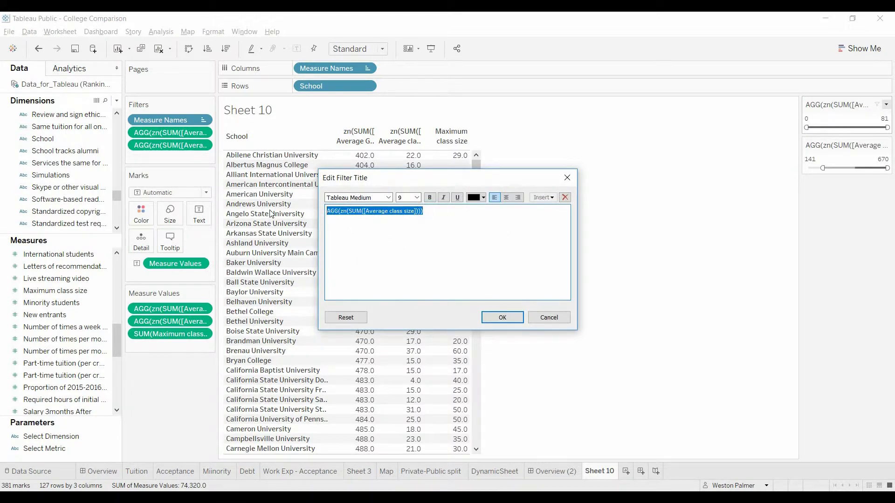
{"action": "type", "text": "Class size"}
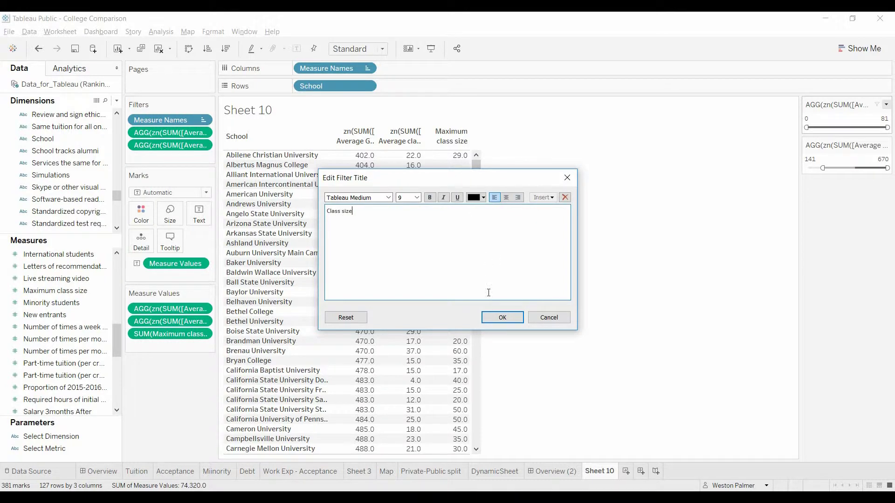
{"action": "left_click", "coordinate": [502, 317]}
Step: Reset the GMAT filter to 0 and raise the Class size minimum to 25, leaving 59 rows
{"action": "left_click_drag", "start_coordinate": [823, 168], "coordinate": [806, 168]}
{"action": "left_click_drag", "start_coordinate": [812, 127], "coordinate": [830, 127]}
{"action": "left_click_drag", "start_coordinate": [476, 260], "coordinate": [473, 421]}
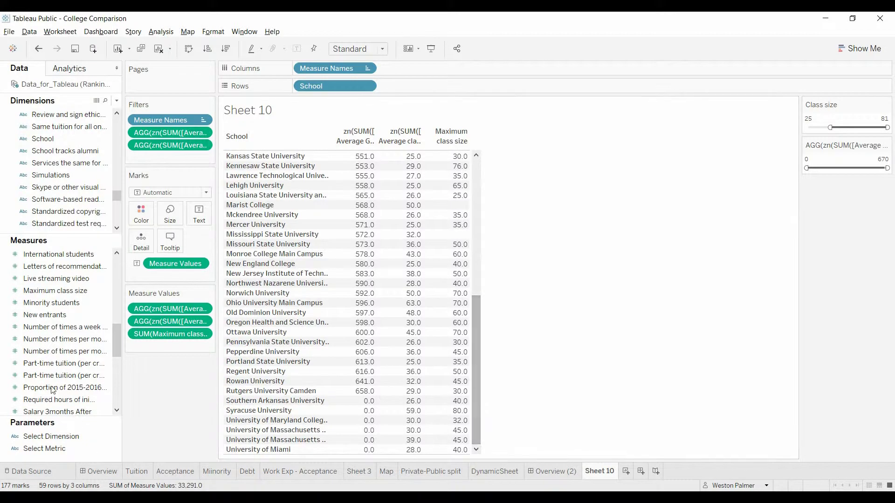
Step: Rewrite Maximum class size as zn(SUM(Maximum class size)) so blanks show 0.0
{"action": "left_click", "coordinate": [203, 334]}
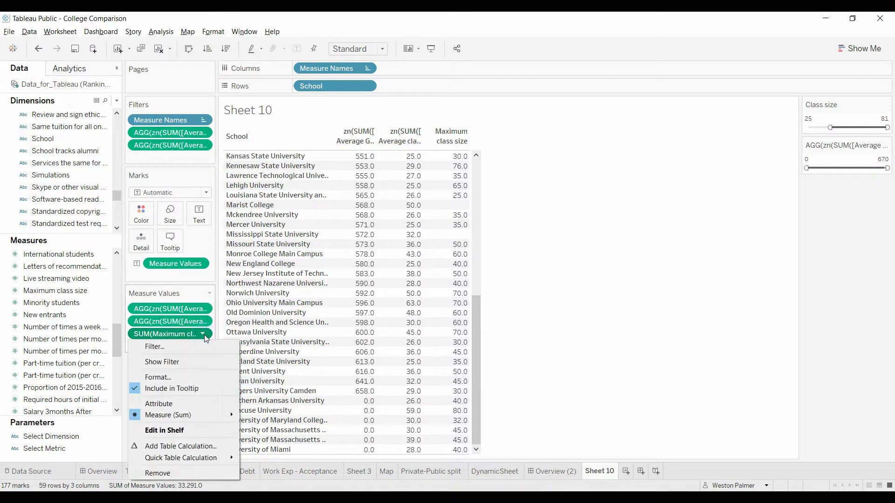
{"action": "left_click", "coordinate": [168, 430]}
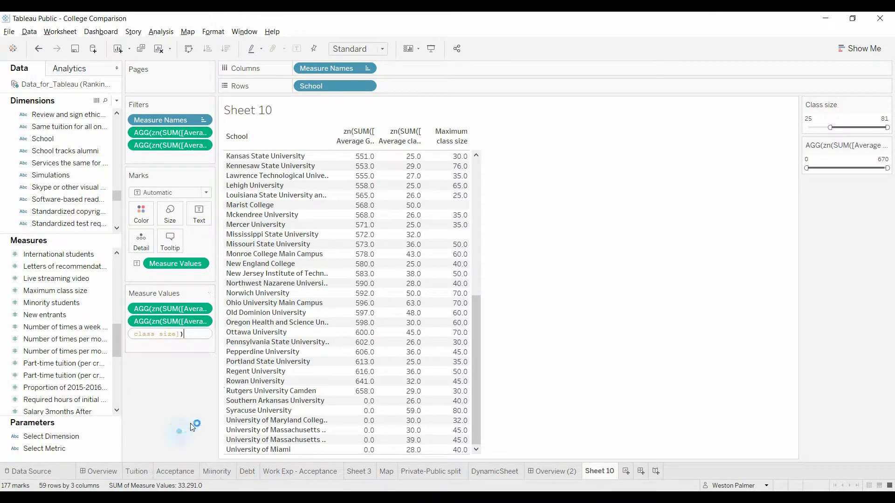
{"action": "key", "text": "Left"}
{"action": "key", "text": "Home"}
{"action": "type", "text": "zn"}
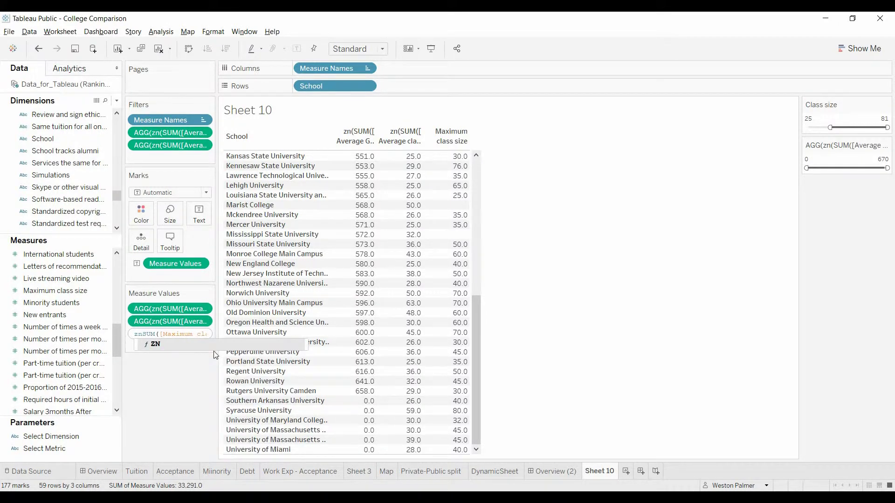
{"action": "type", "text": "("}
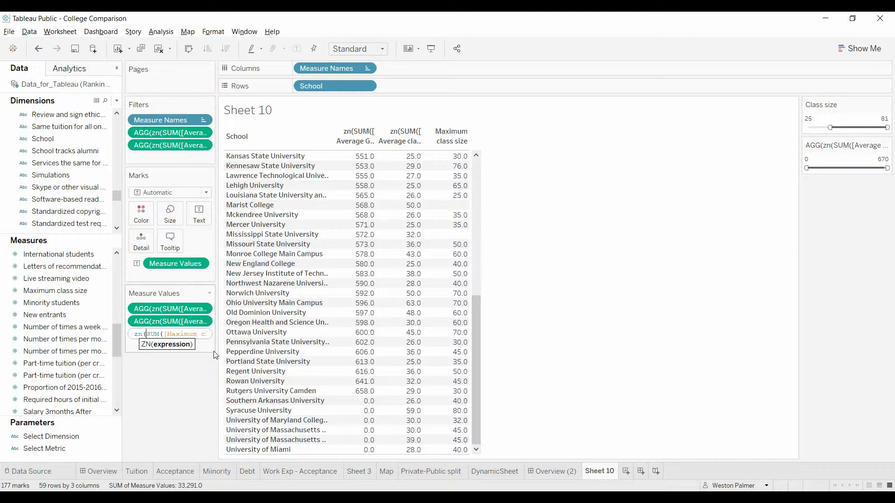
{"action": "key", "text": "End"}
{"action": "type", "text": ")"}
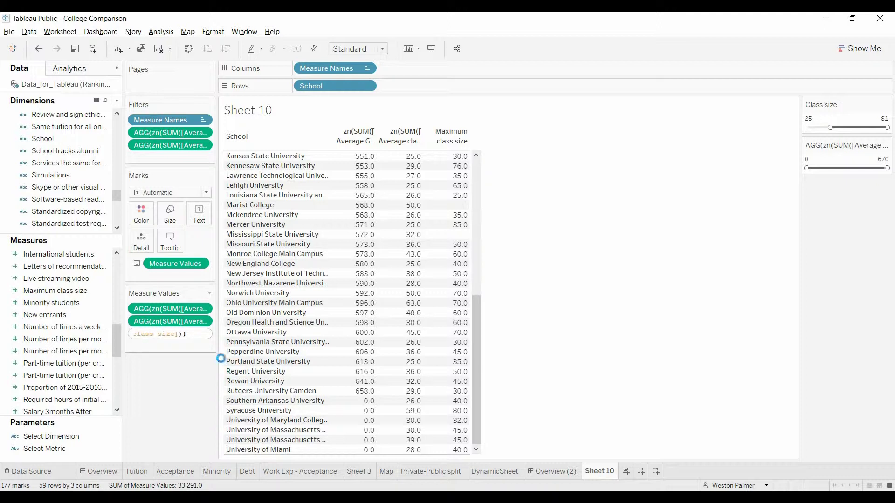
{"action": "key", "text": "Return"}
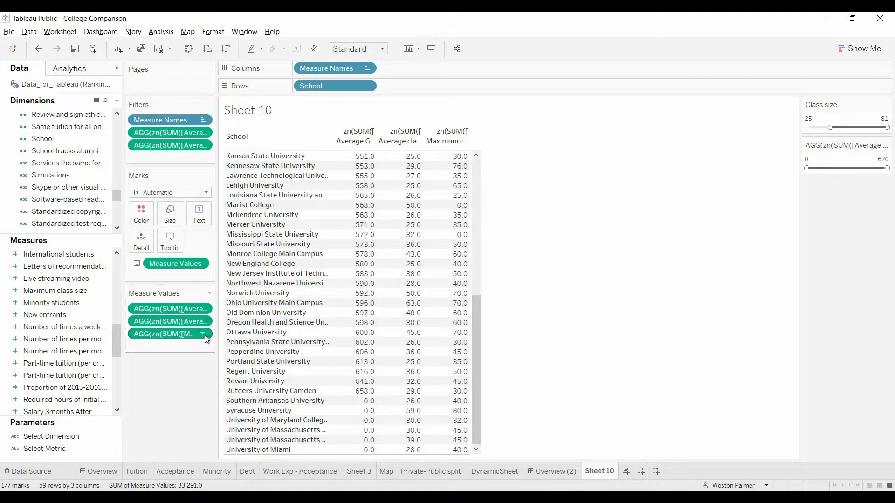
Step: Add a 0–120 range filter for maximum class size and open its title editor
{"action": "left_click", "coordinate": [205, 335]}
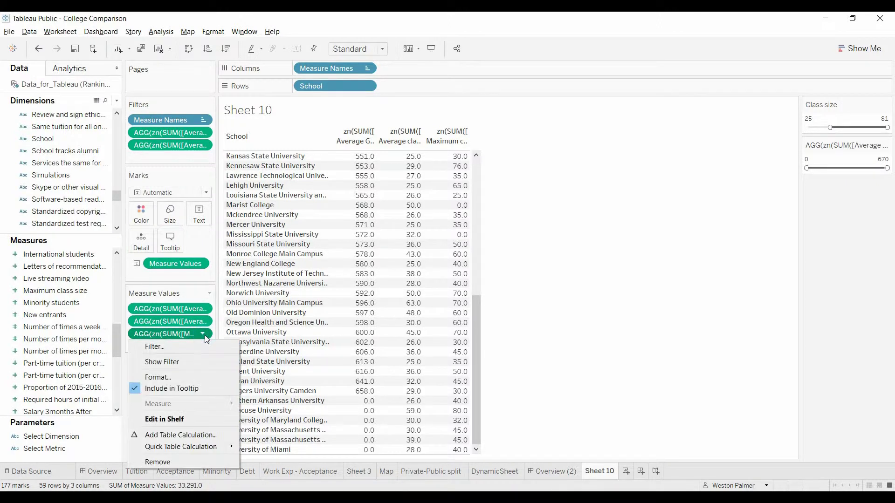
{"action": "left_click", "coordinate": [195, 362]}
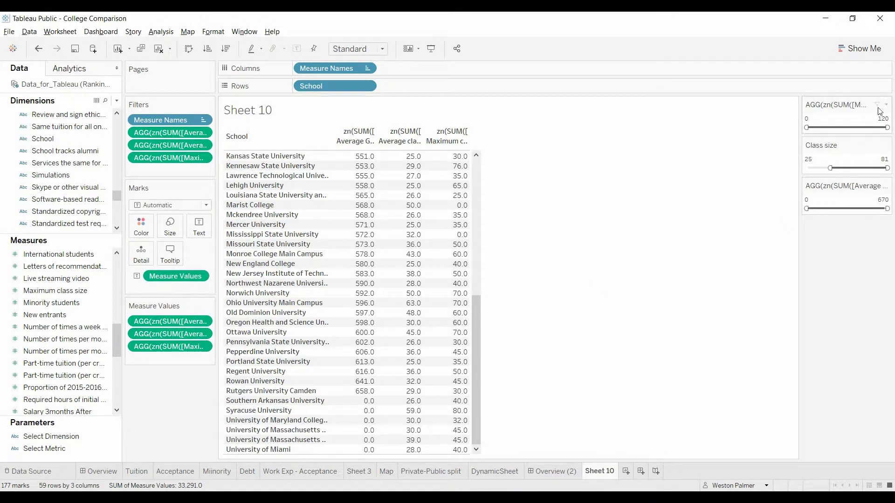
{"action": "left_click", "coordinate": [886, 105]}
{"action": "left_click", "coordinate": [833, 175]}
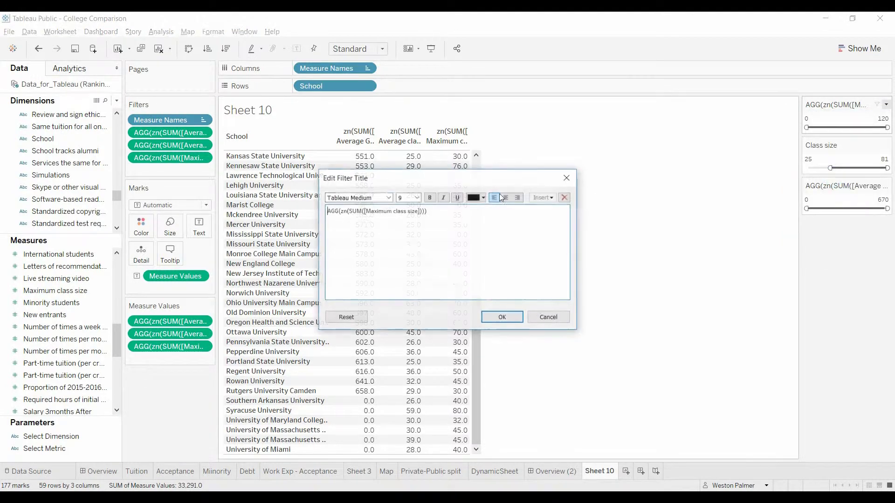